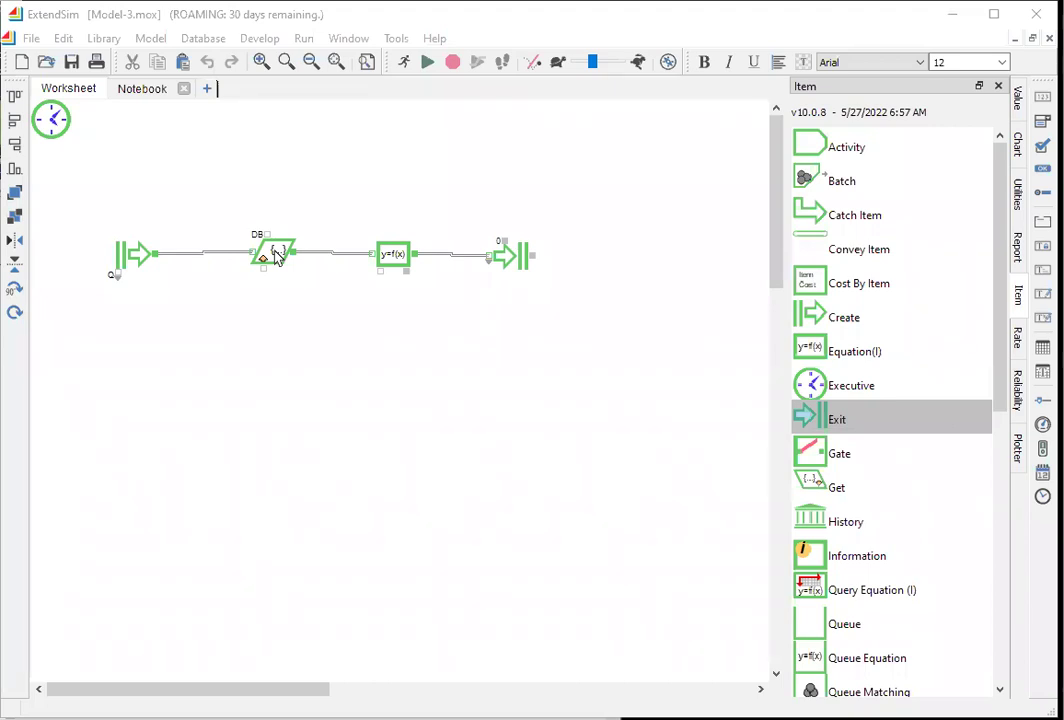
# Step: In the Set block, create a new value attribute named aNewAttr for the first property and set its value to 5
pyautogui.moveTo(277, 256)
pyautogui.mouseDown()
pyautogui.moveTo(147, 242)
pyautogui.moveTo(262, 254)
pyautogui.mouseUp()
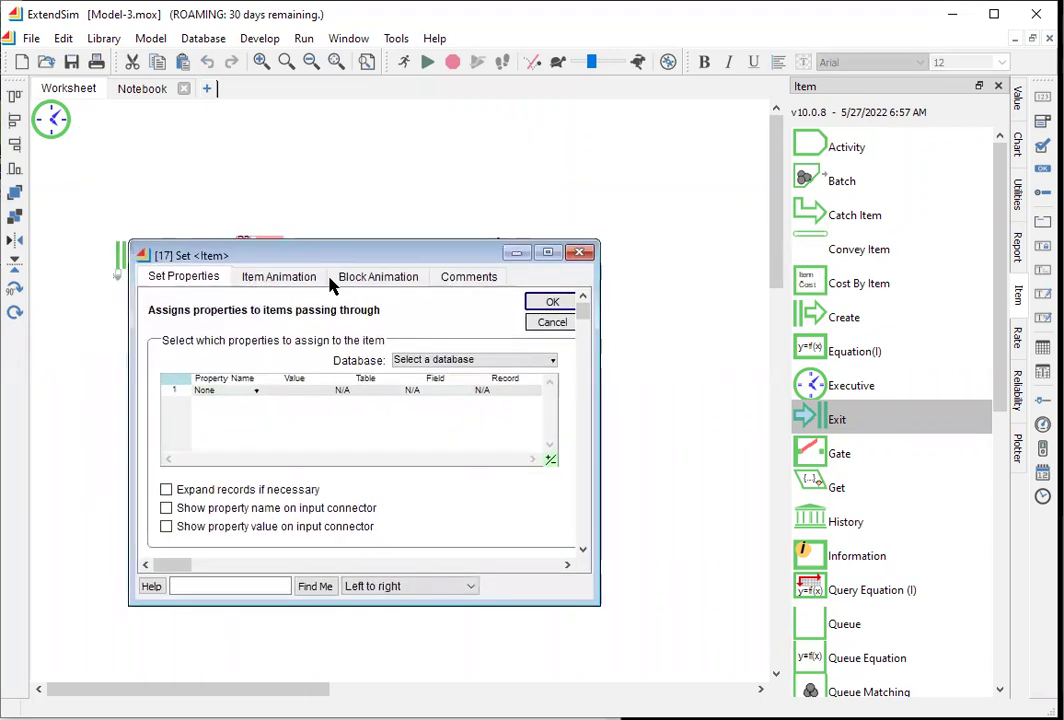
pyautogui.click(255, 396)
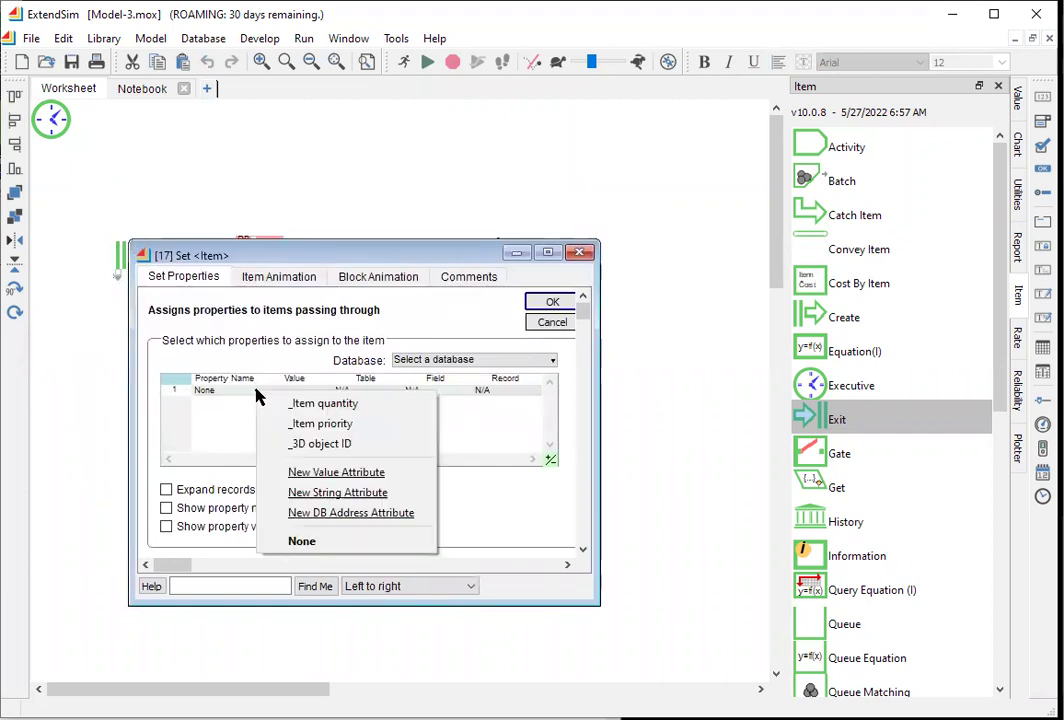
pyautogui.click(309, 479)
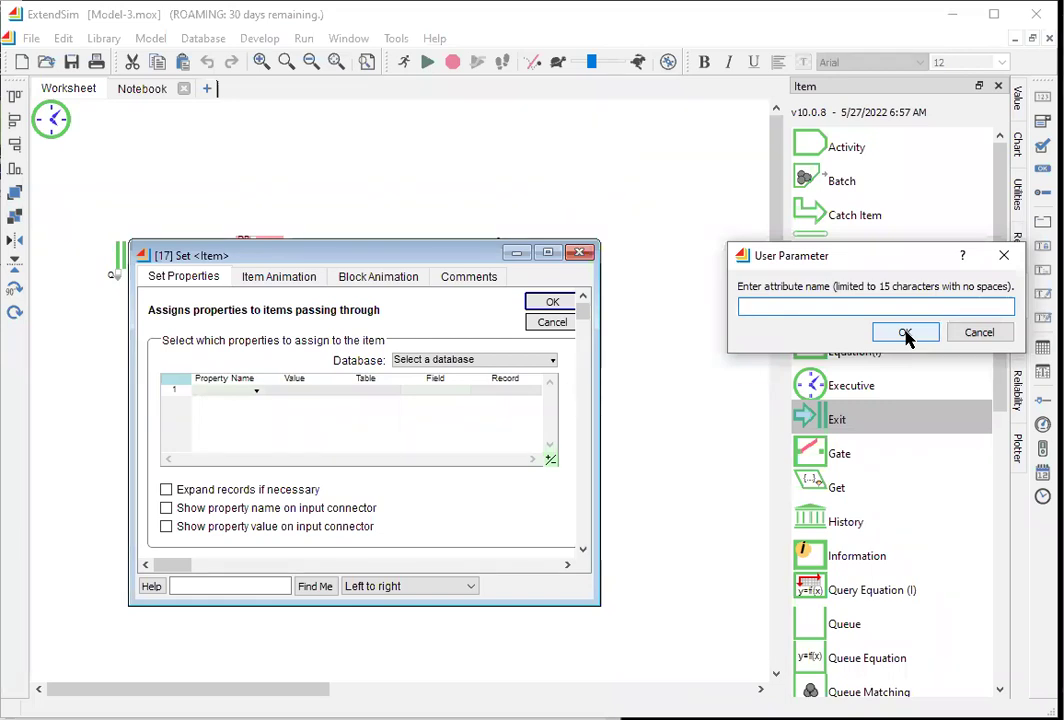
pyautogui.write('aNewAttr')
pyautogui.click(905, 333)
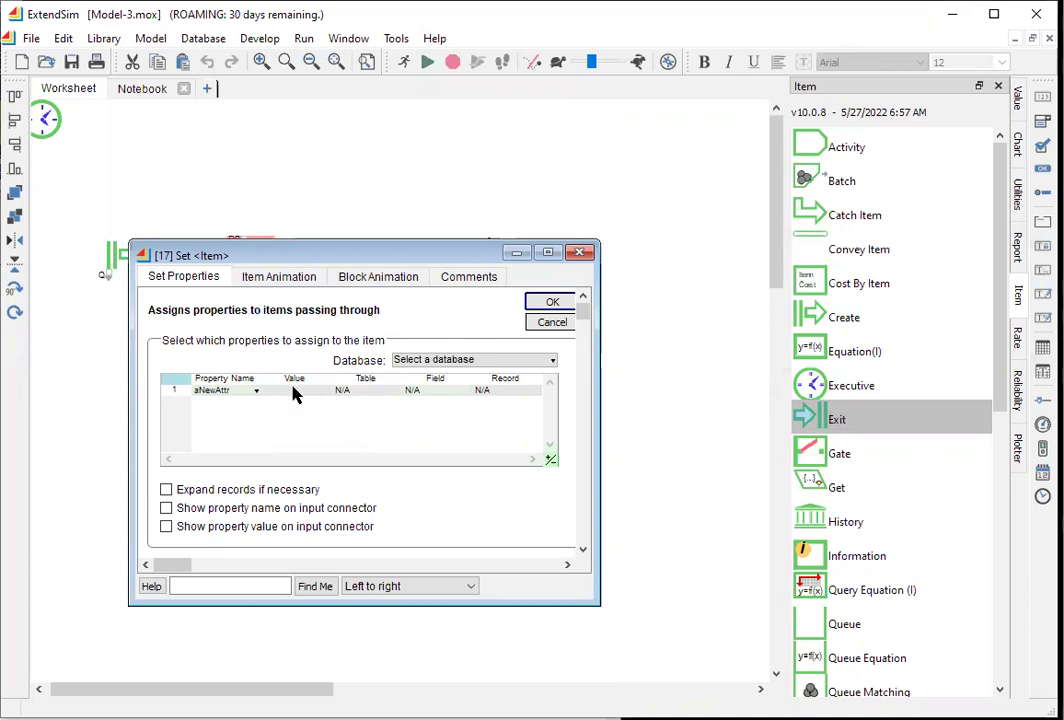
pyautogui.click(293, 391)
pyautogui.write('5')
pyautogui.click(305, 437)
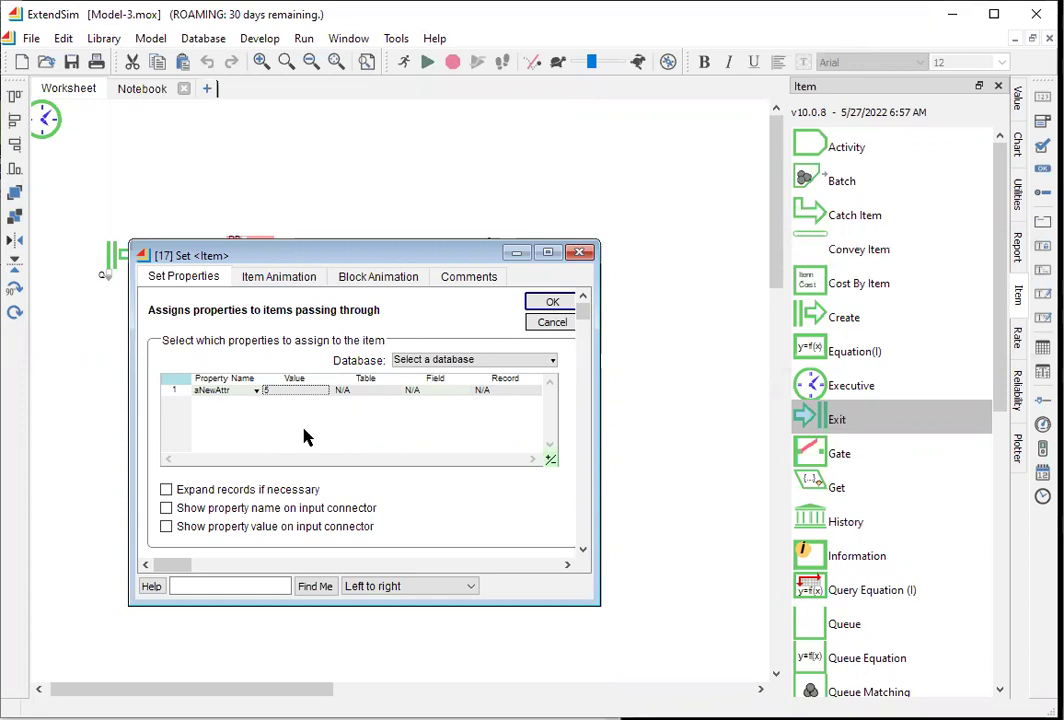
# Step: Expand the Set block's property table to 2 rows and create a second value attribute named anotherAttr, then accept the settings
pyautogui.click(549, 461)
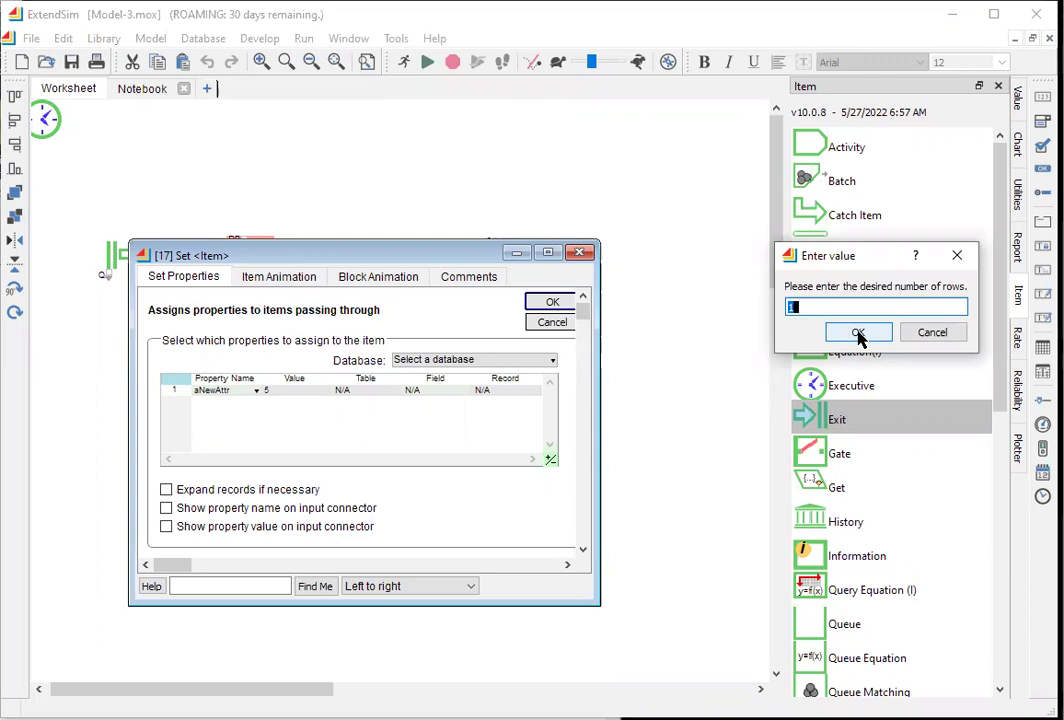
pyautogui.write('2')
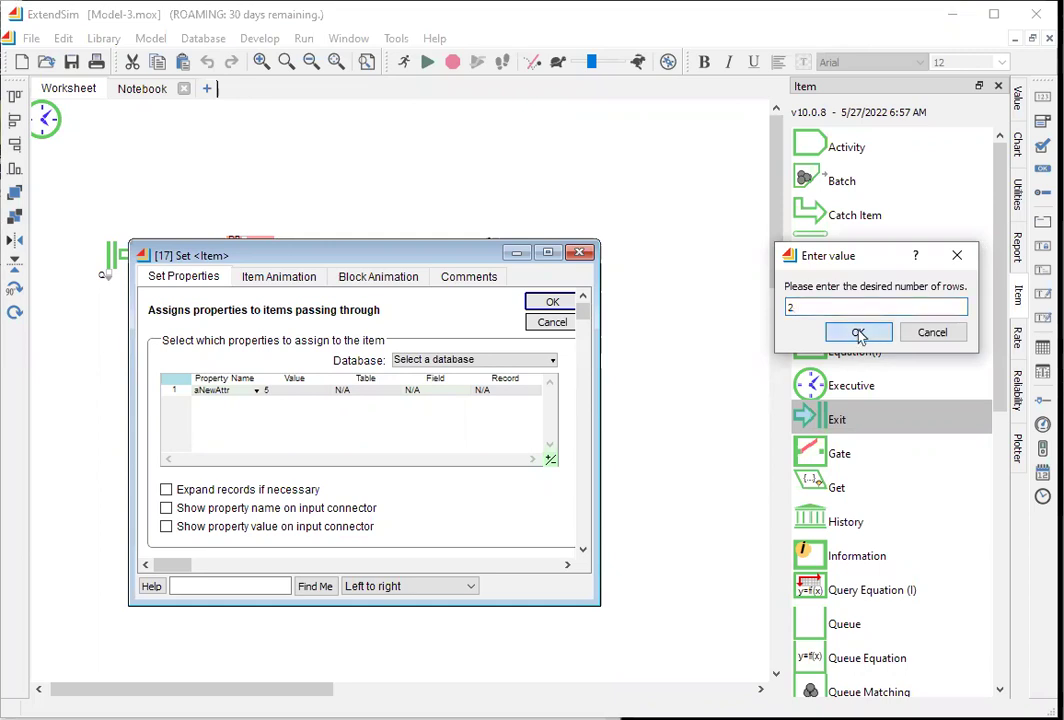
pyautogui.click(858, 336)
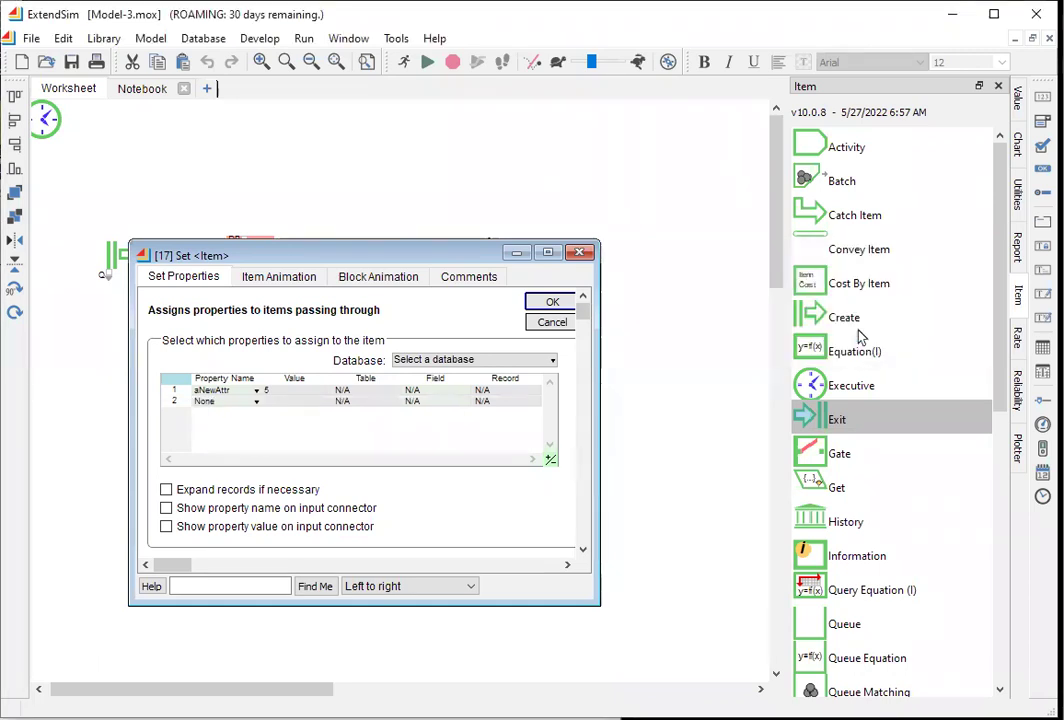
pyautogui.click(256, 405)
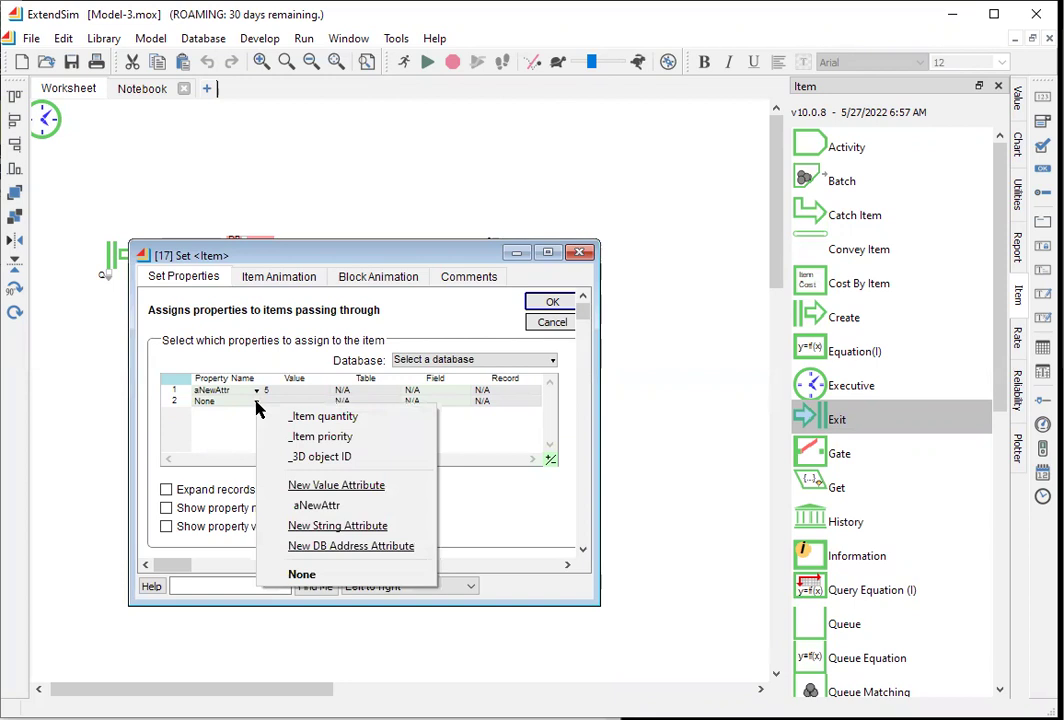
pyautogui.click(298, 487)
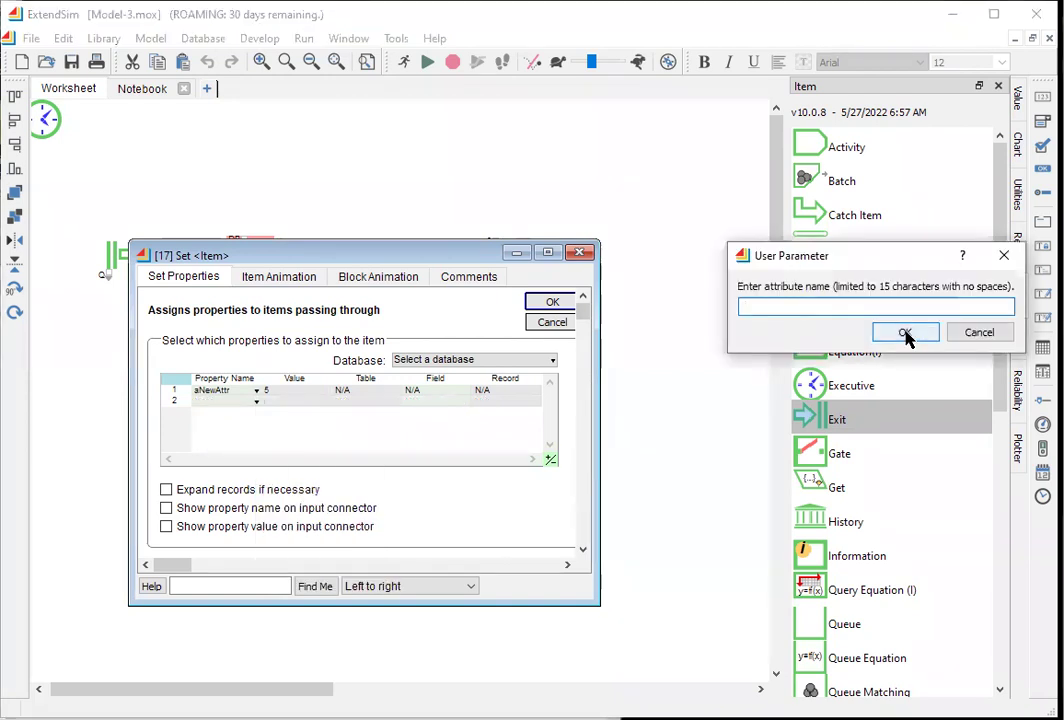
pyautogui.write('an')
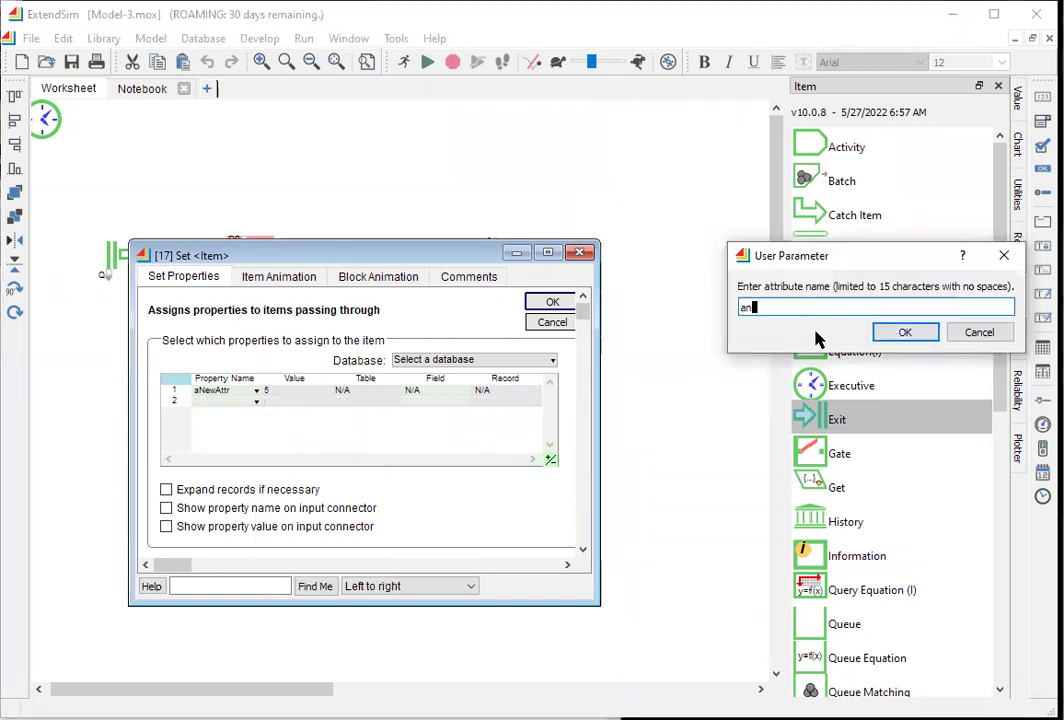
pyautogui.write('otherAttr')
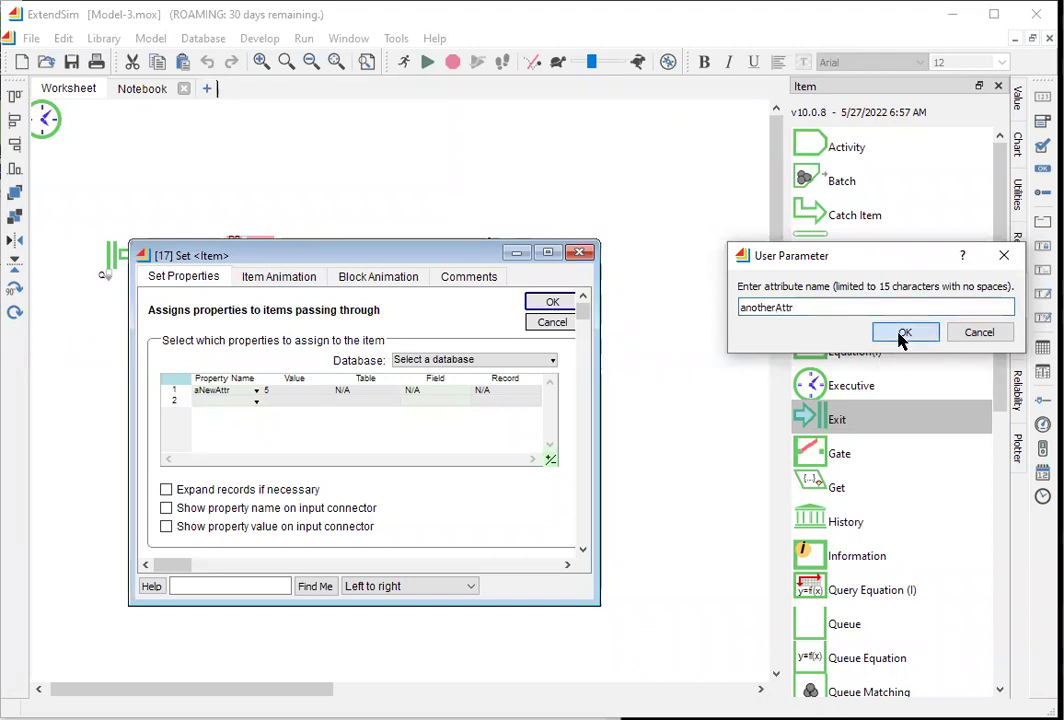
pyautogui.click(902, 334)
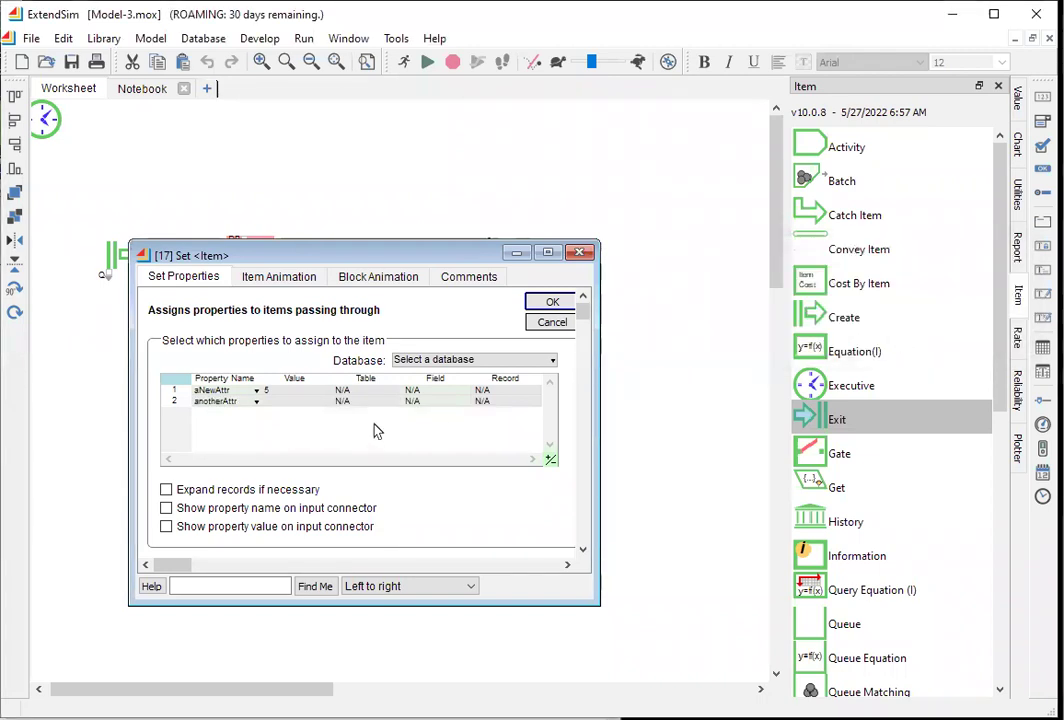
pyautogui.click(540, 303)
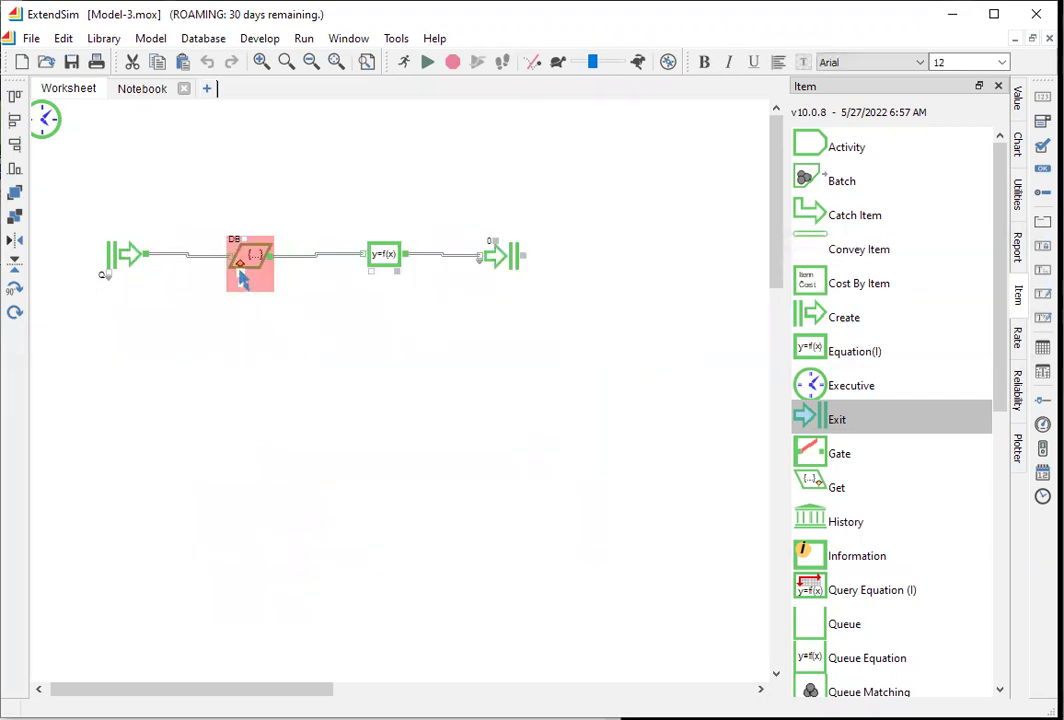
pyautogui.moveTo(241, 280)
pyautogui.click(285, 370)
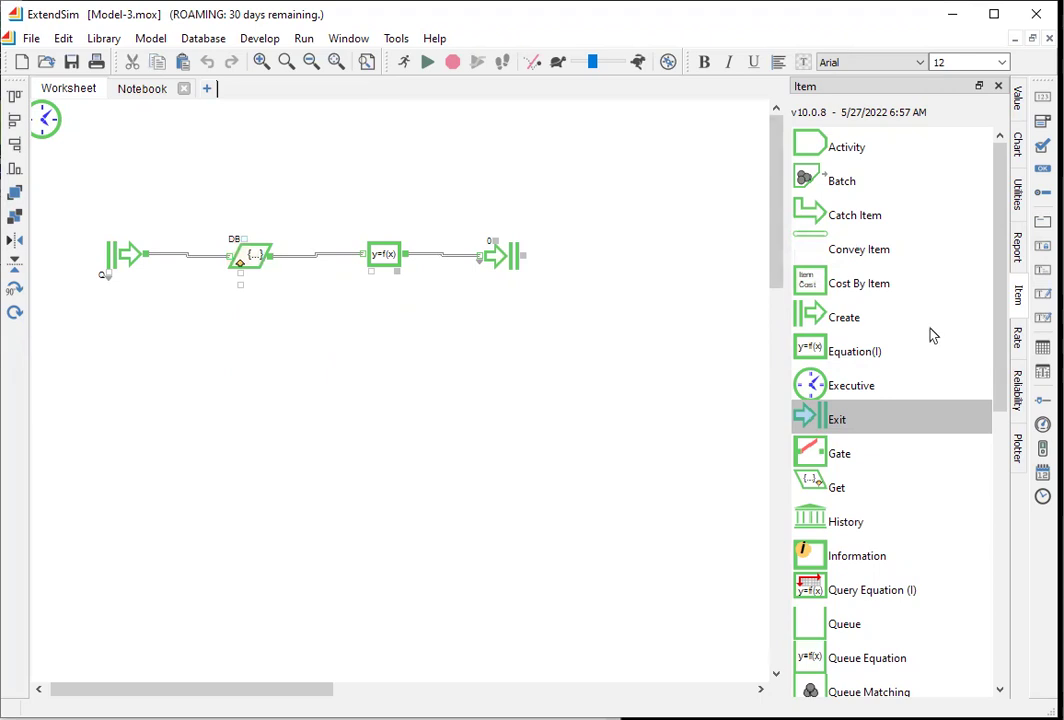
# Step: Place a Random Number block from the Value library below the Set block and connect its output to the Set block's anotherAttr input
pyautogui.click(1019, 98)
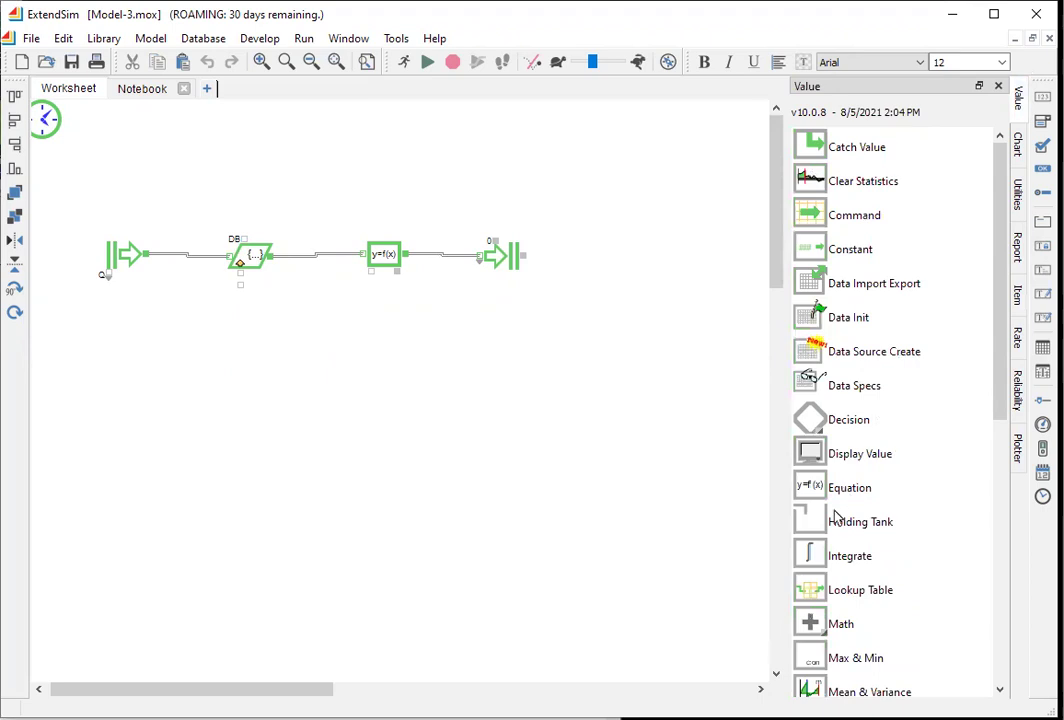
pyautogui.scroll(-2, 836, 515)
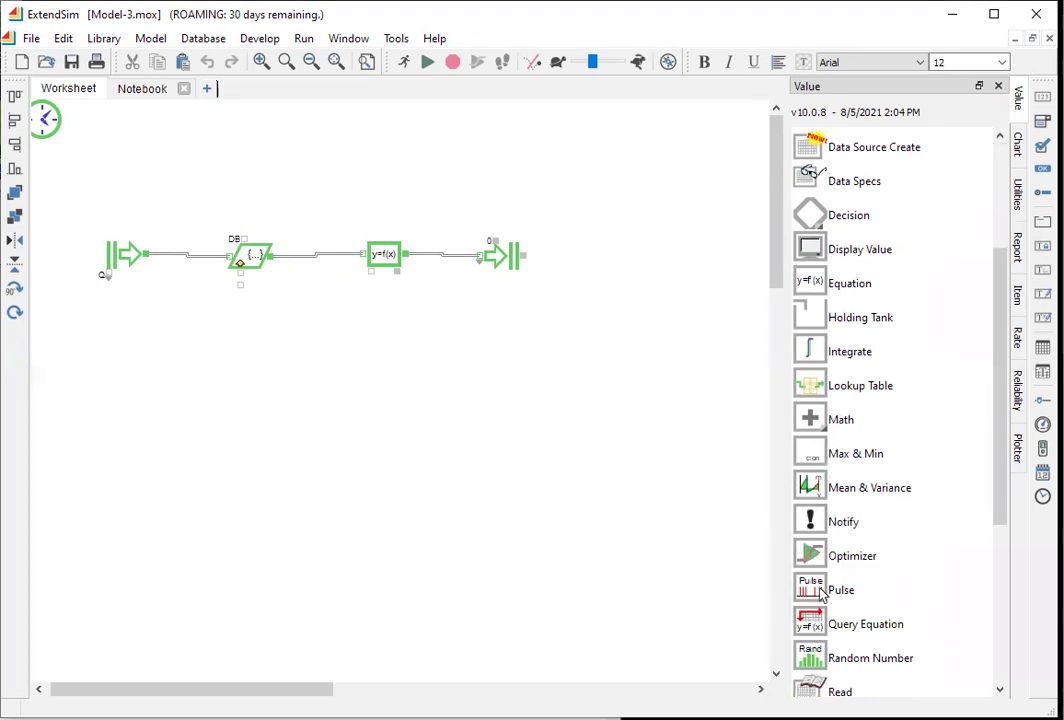
pyautogui.moveTo(810, 658); pyautogui.dragTo(242, 291)
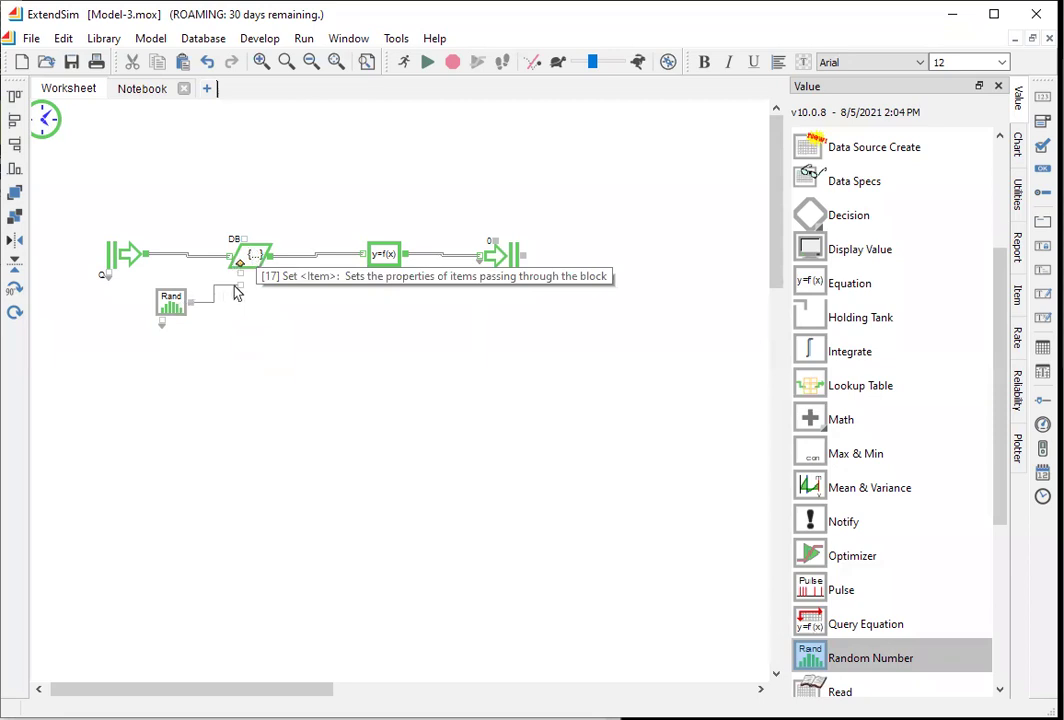
pyautogui.moveTo(241, 291)
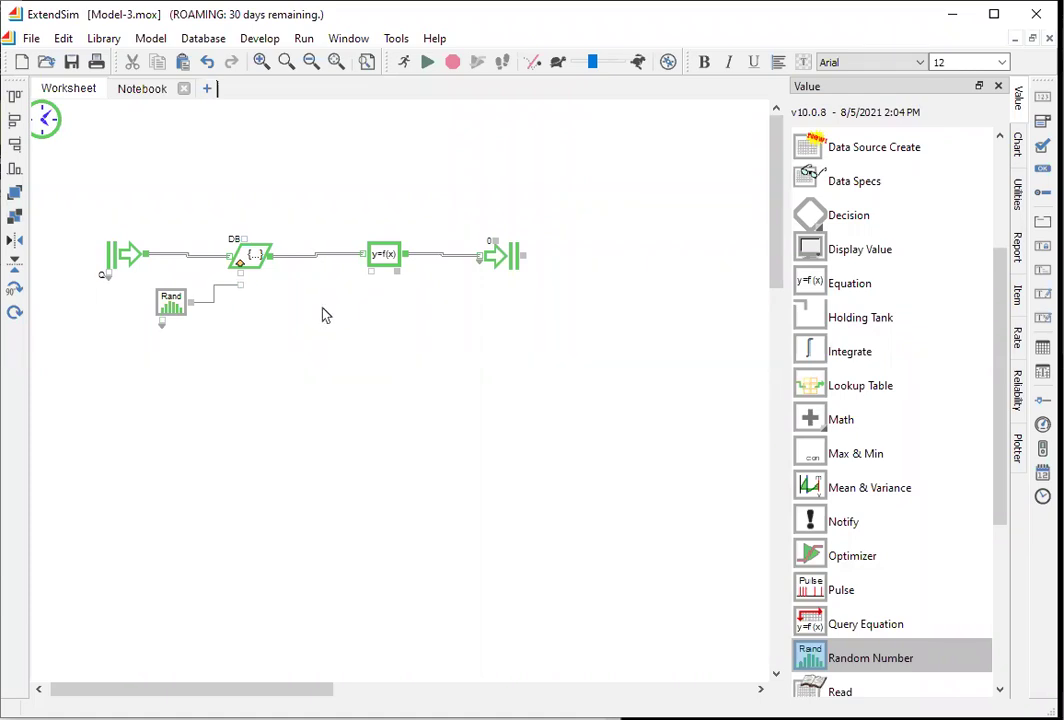
# Step: In the Equation(I) block, define the input variable as the attribute aNewAttr and clear the default equation
pyautogui.doubleClick(386, 257)
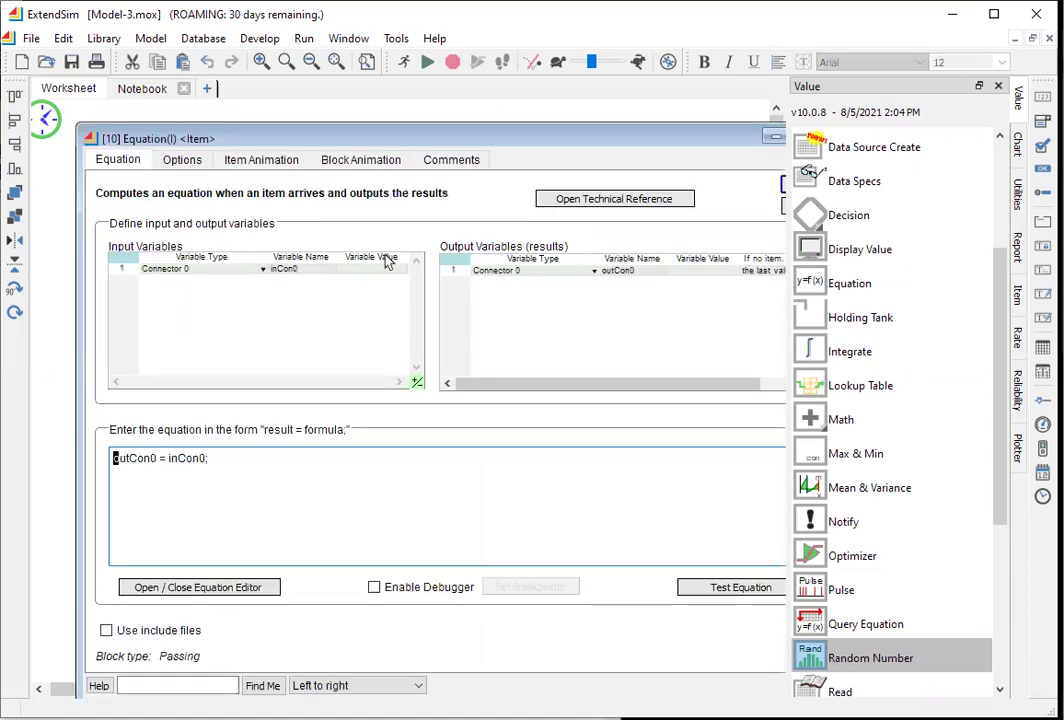
pyautogui.click(263, 270)
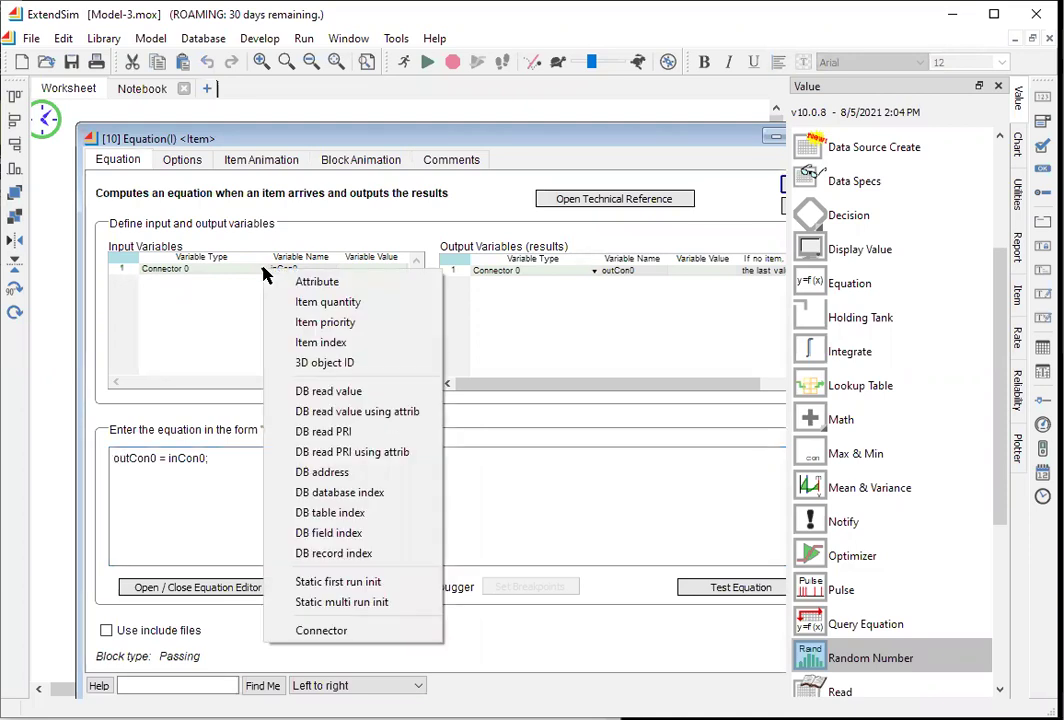
pyautogui.click(295, 288)
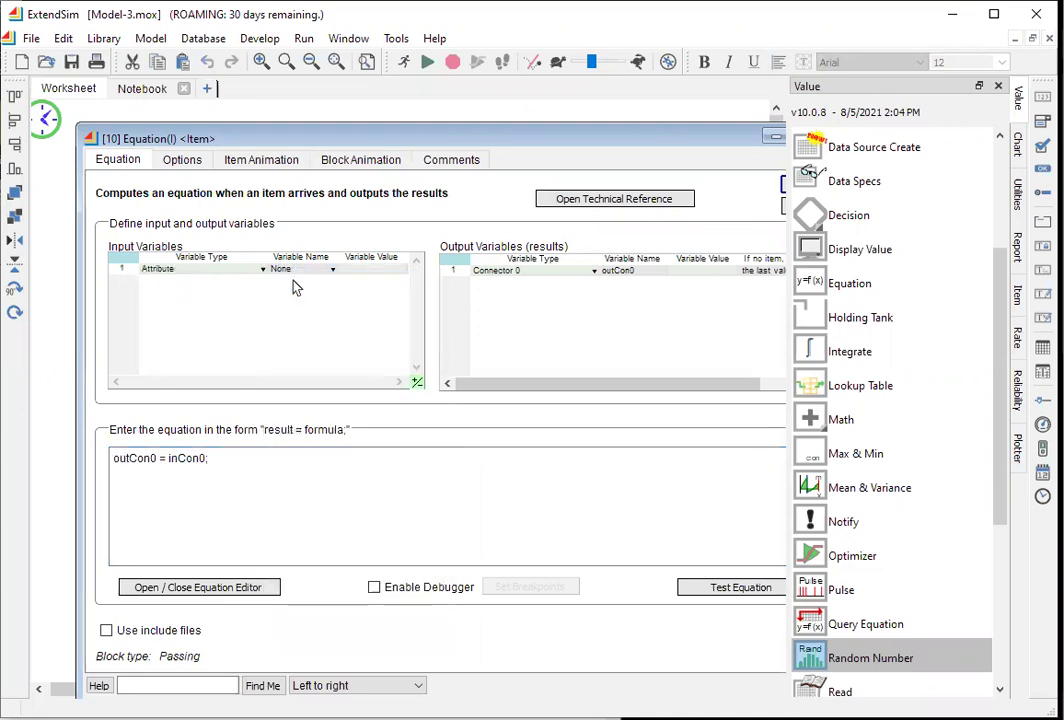
pyautogui.click(145, 470)
pyautogui.moveTo(144, 462); pyautogui.dragTo(105, 461)
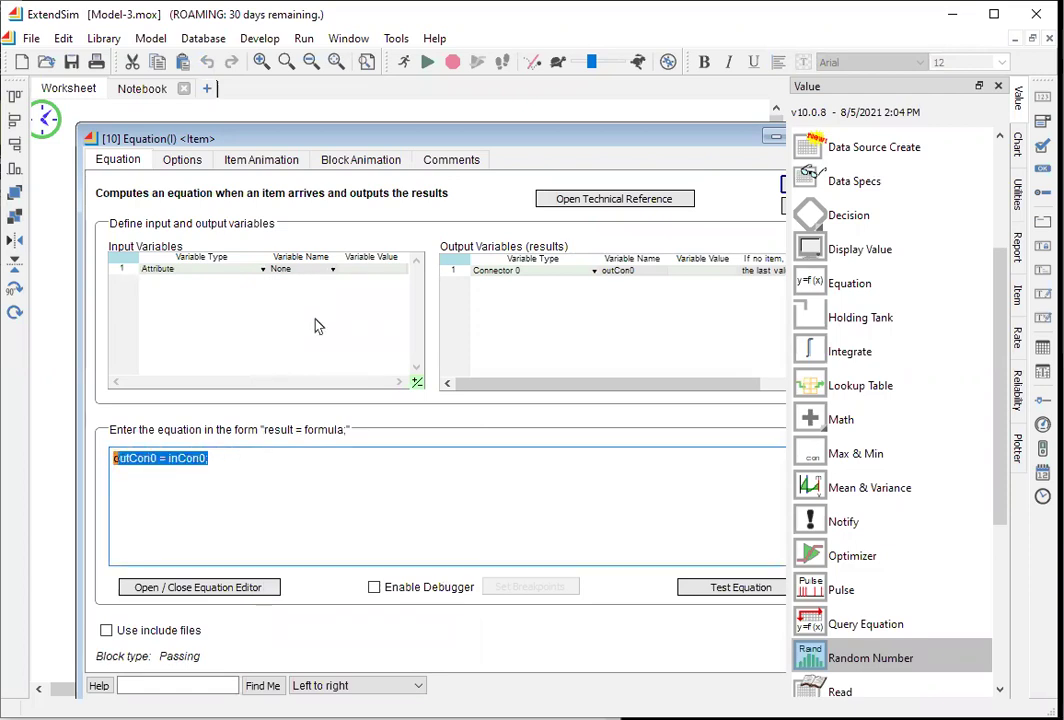
pyautogui.press('Delete')
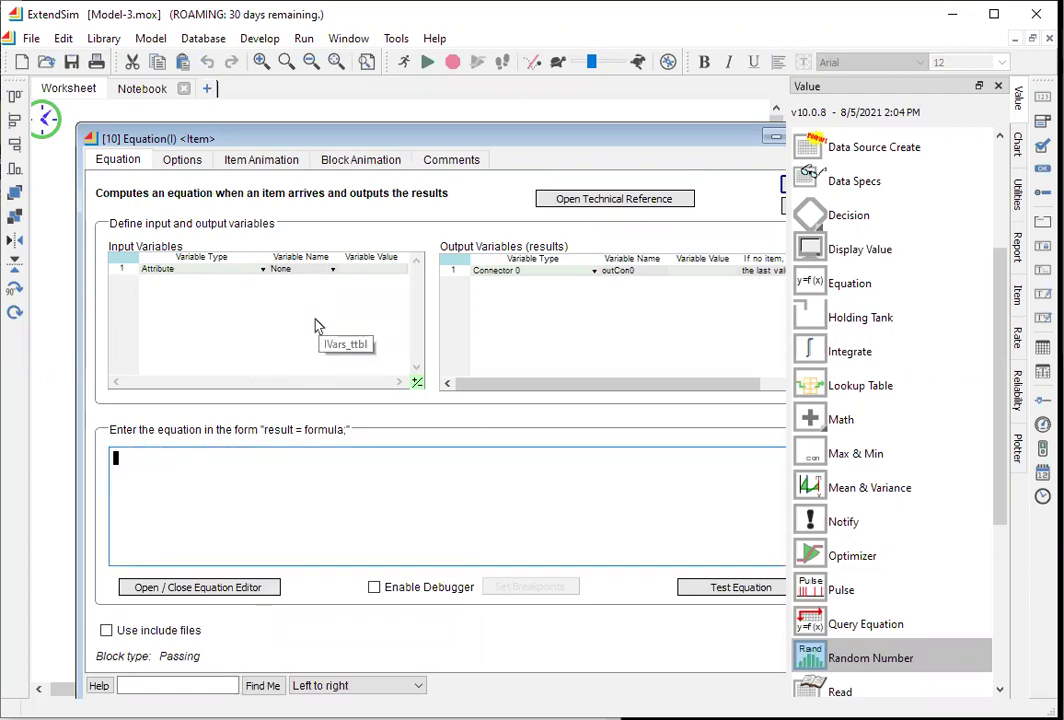
pyautogui.click(333, 270)
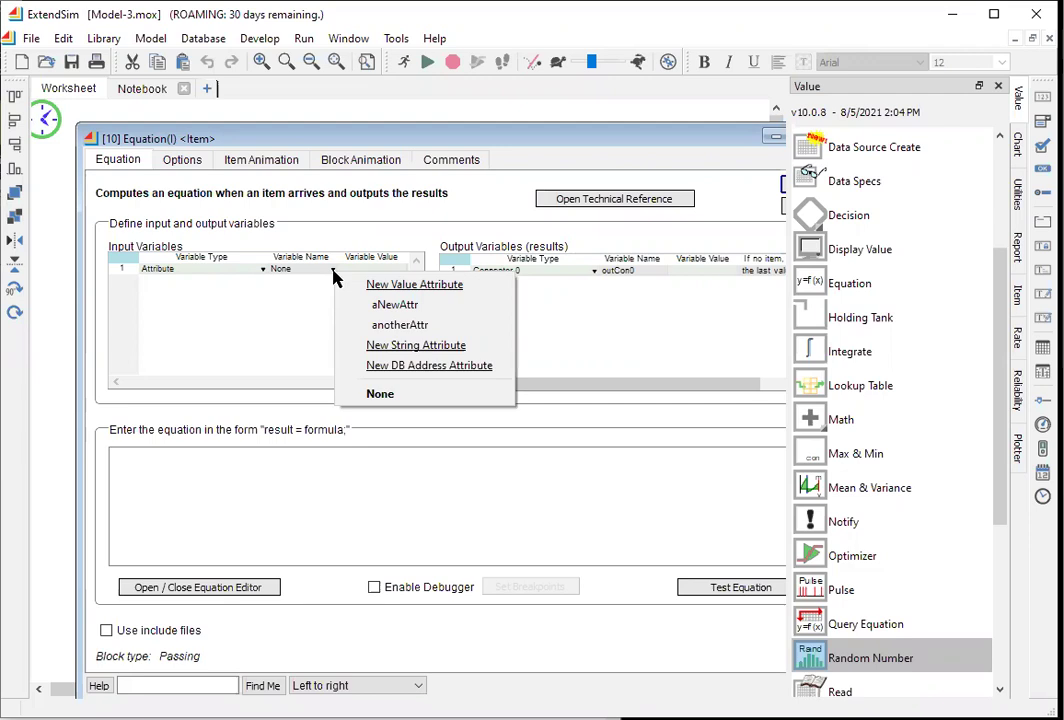
pyautogui.click(368, 314)
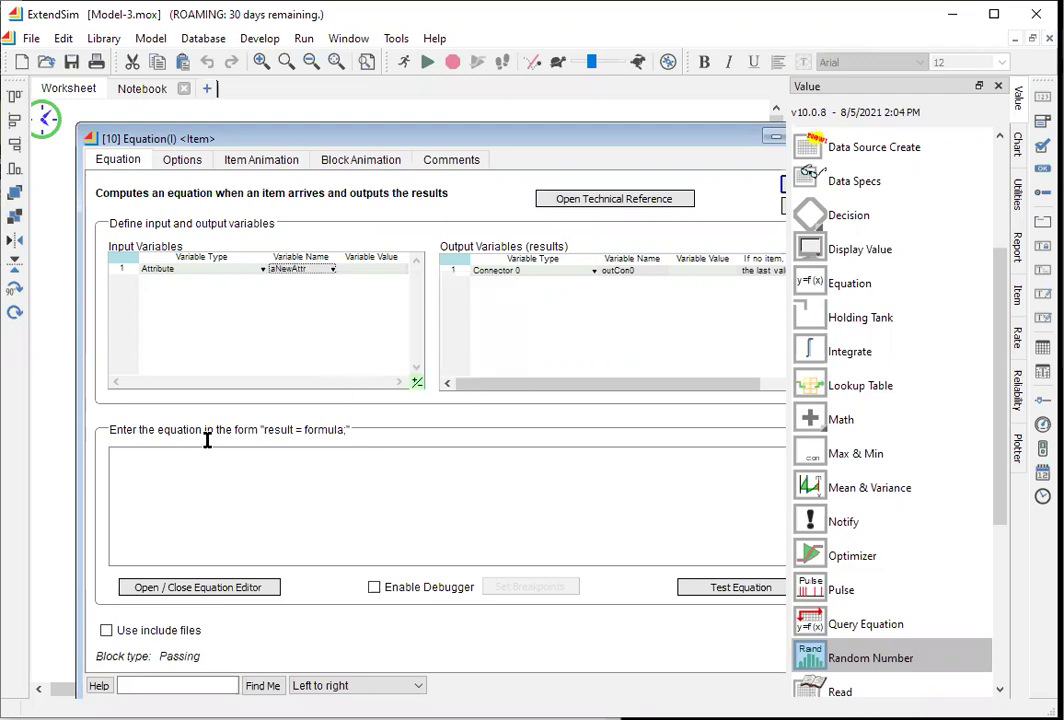
# Step: Enter the equation aNewAttr=3; in the Equation(I) block and test it
pyautogui.click(155, 463)
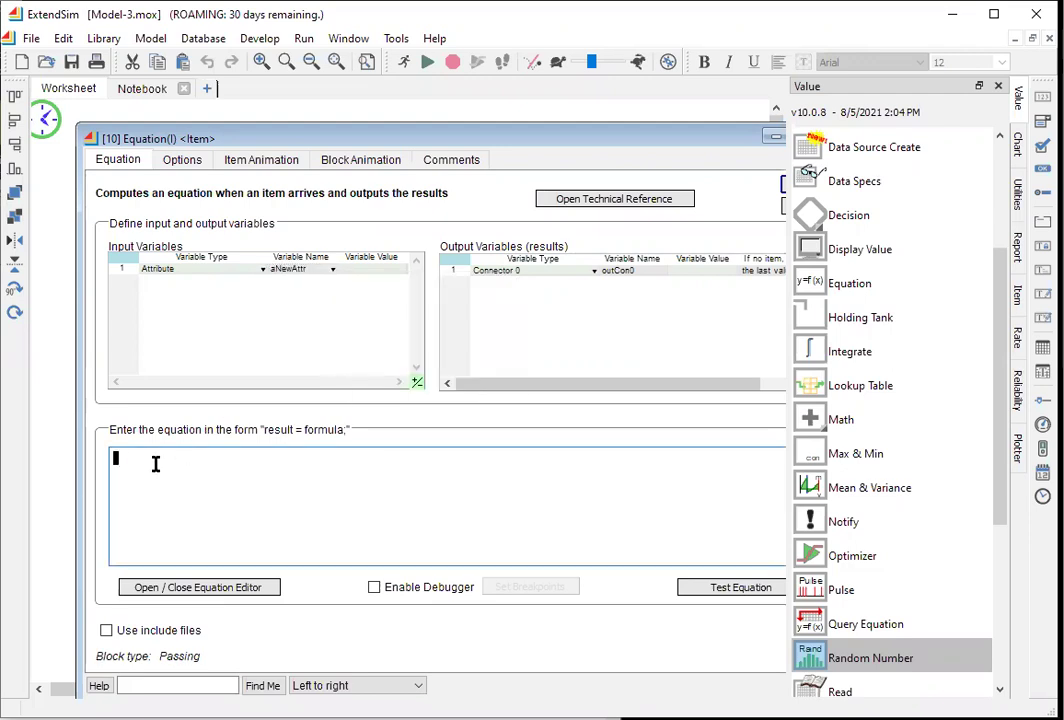
pyautogui.write('aNewAttr=3;')
pyautogui.click(752, 588)
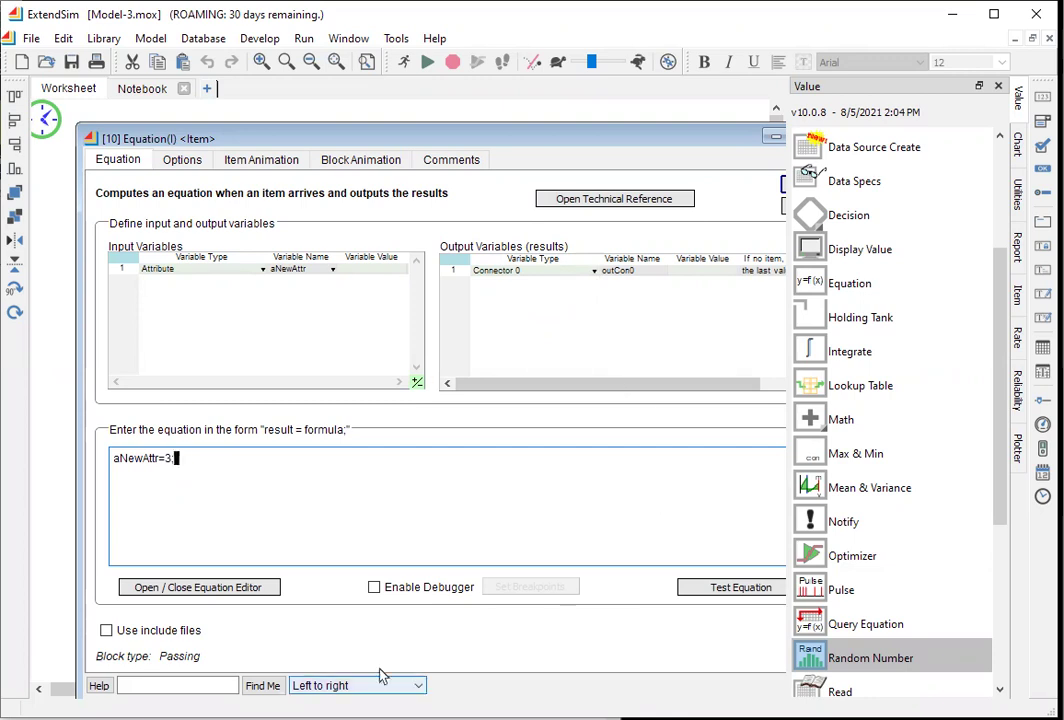
# Step: Define the Equation(I) block's output variable as the attribute aNewAttr and test the equation
pyautogui.moveTo(586, 387); pyautogui.dragTo(650, 394)
pyautogui.click(594, 272)
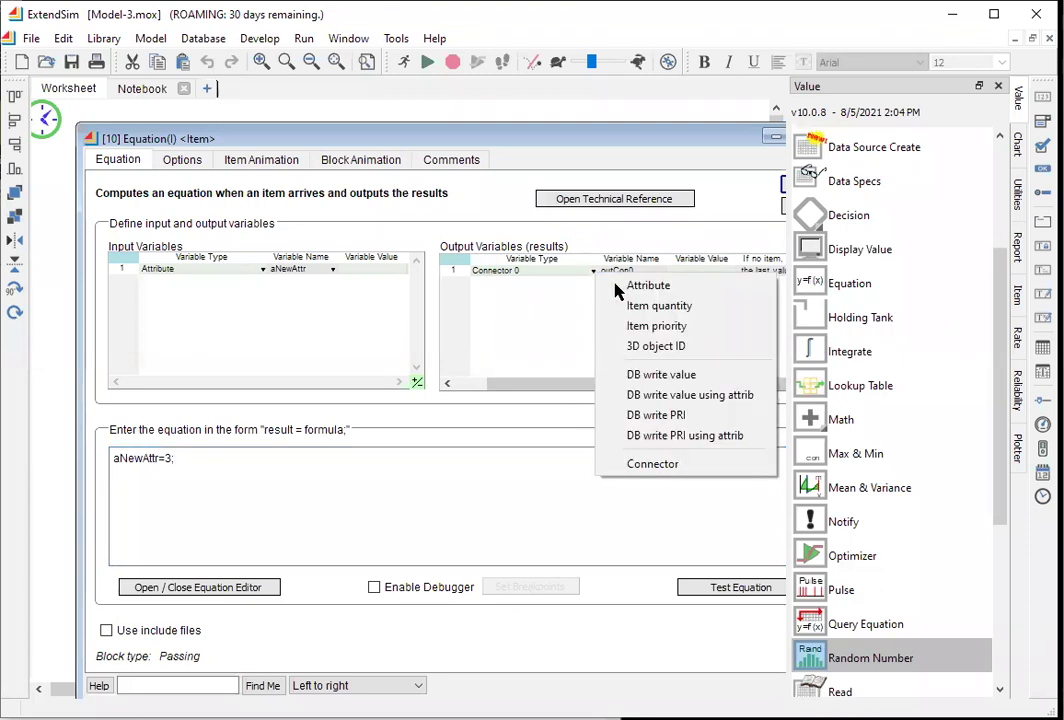
pyautogui.click(618, 287)
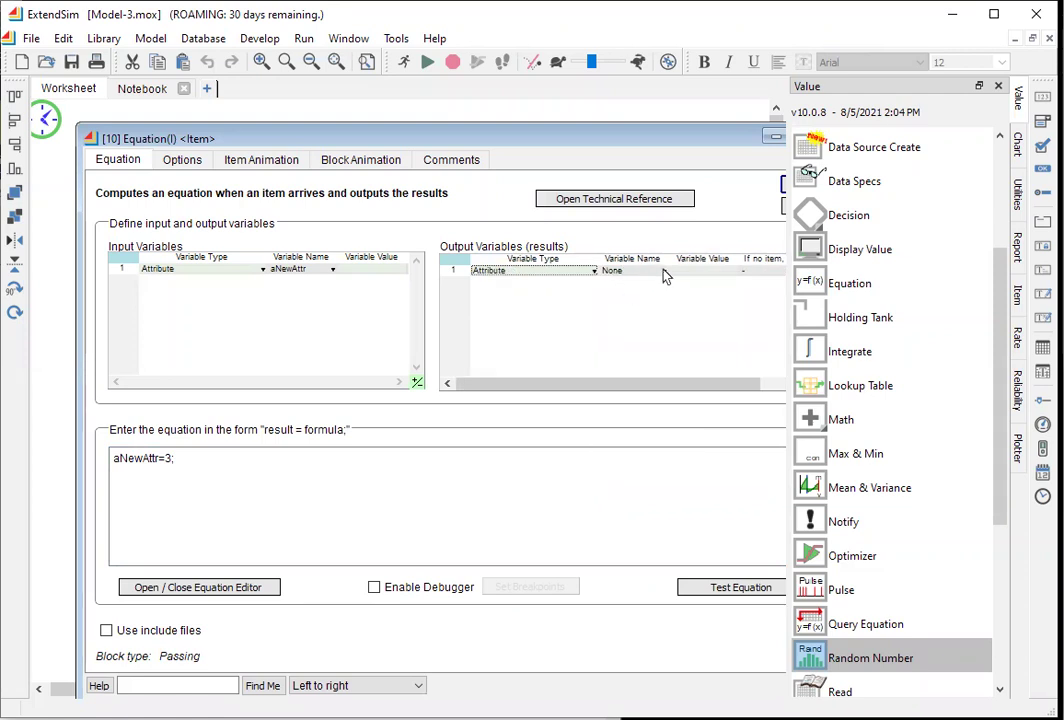
pyautogui.click(663, 272)
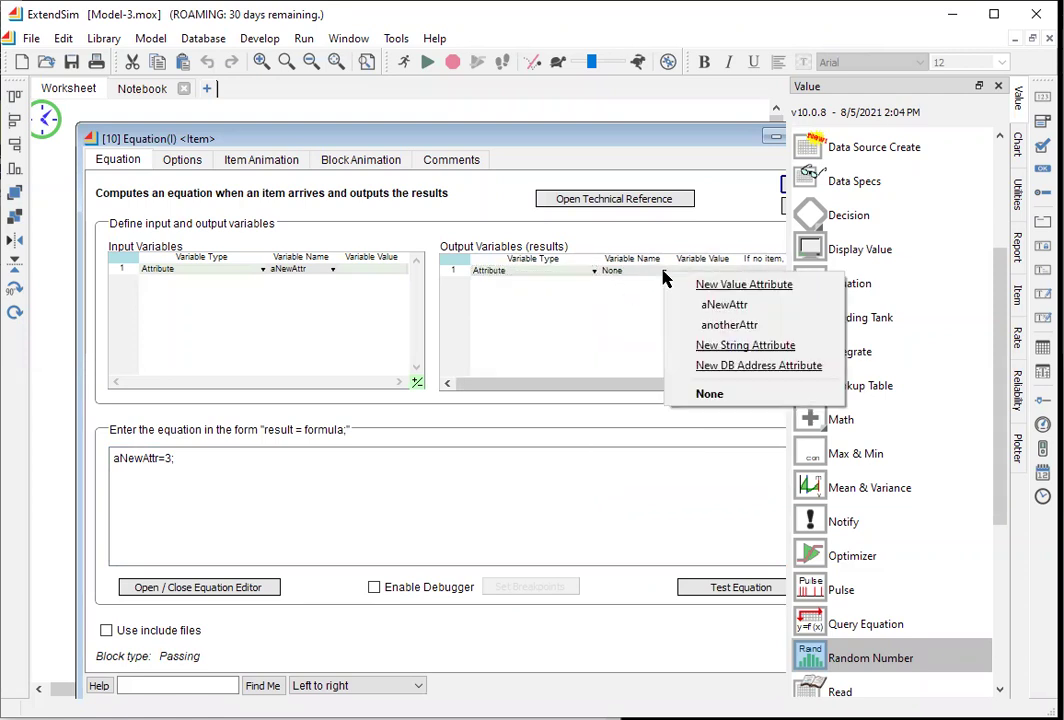
pyautogui.click(713, 306)
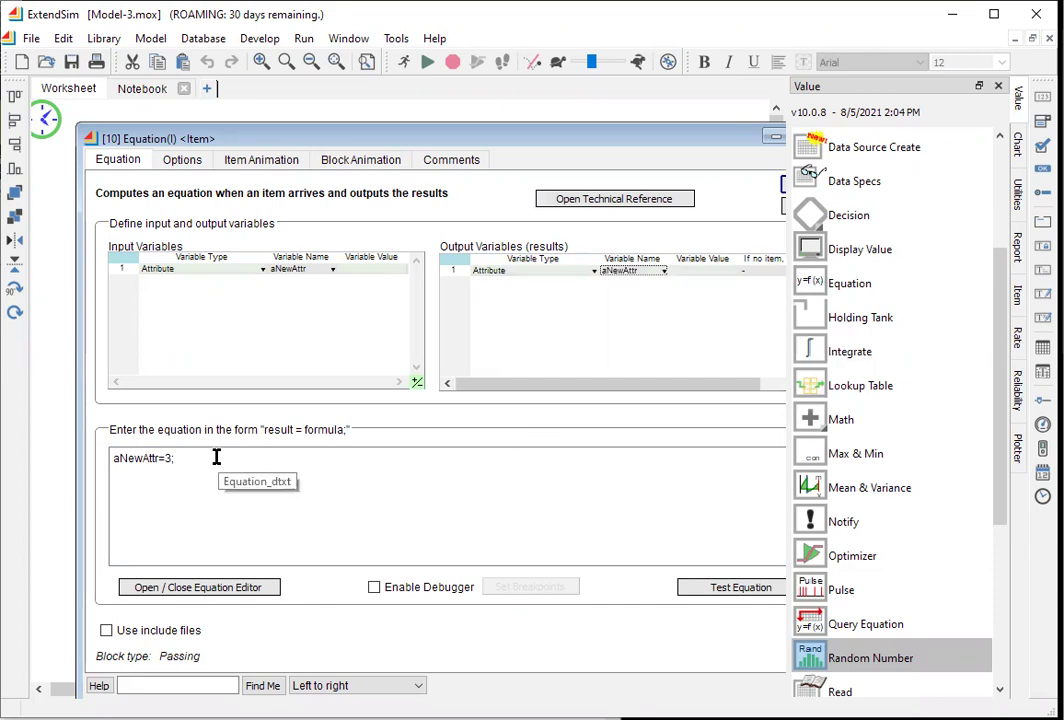
pyautogui.click(736, 589)
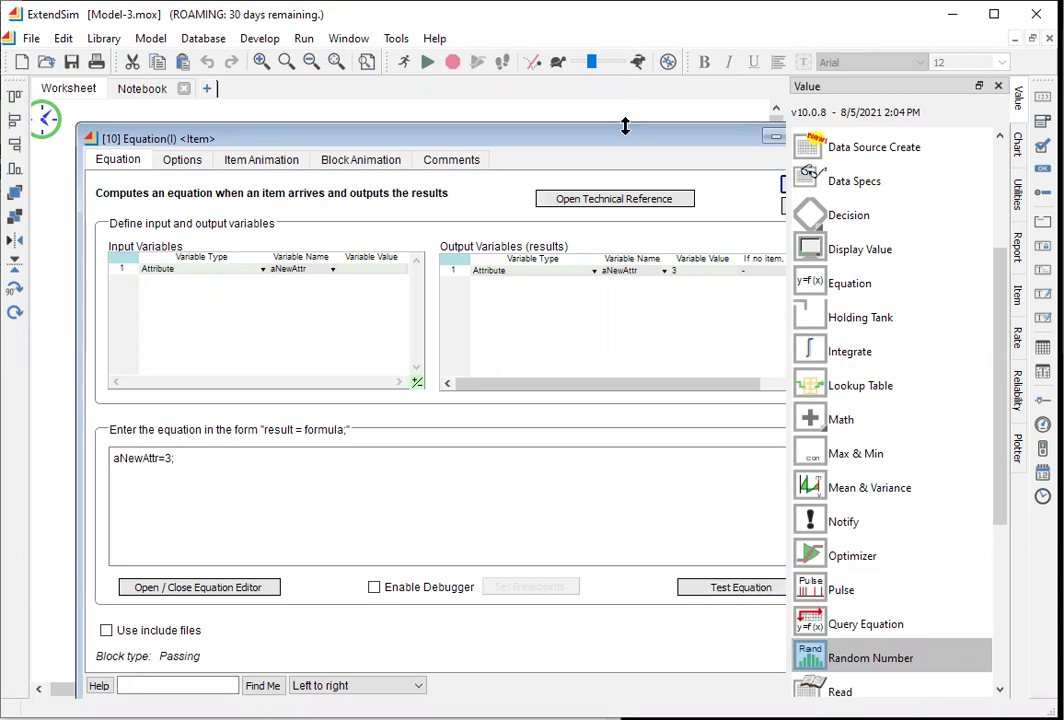
# Step: Accept the Equation(I) block's settings and run the simulation
pyautogui.moveTo(628, 139); pyautogui.dragTo(542, 152)
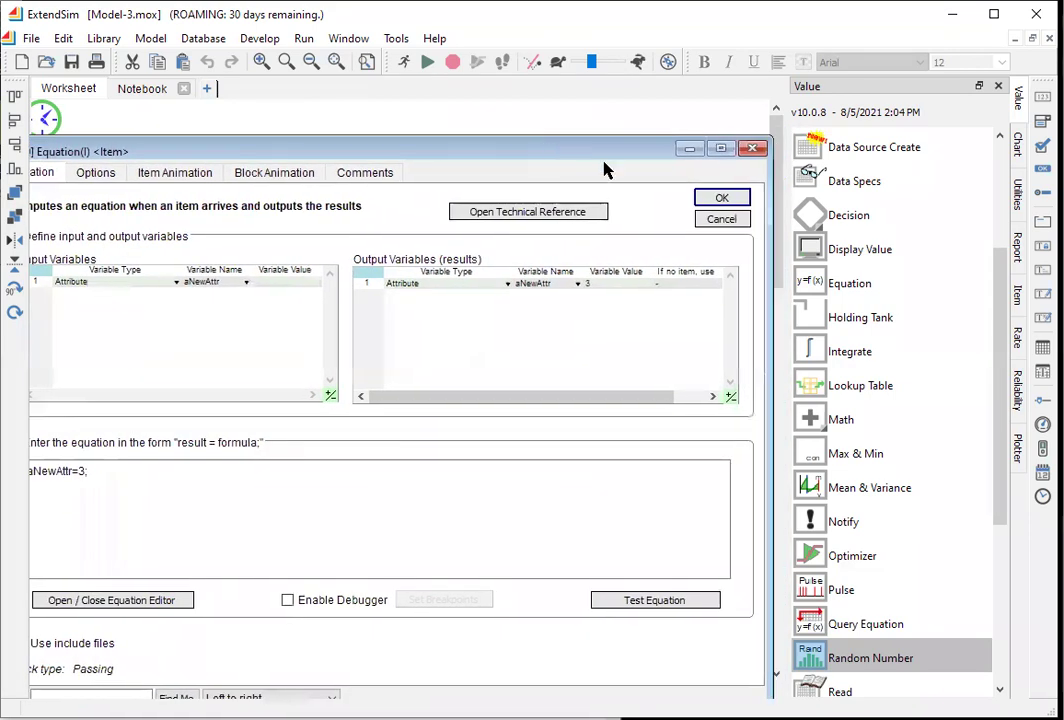
pyautogui.click(720, 198)
pyautogui.click(404, 381)
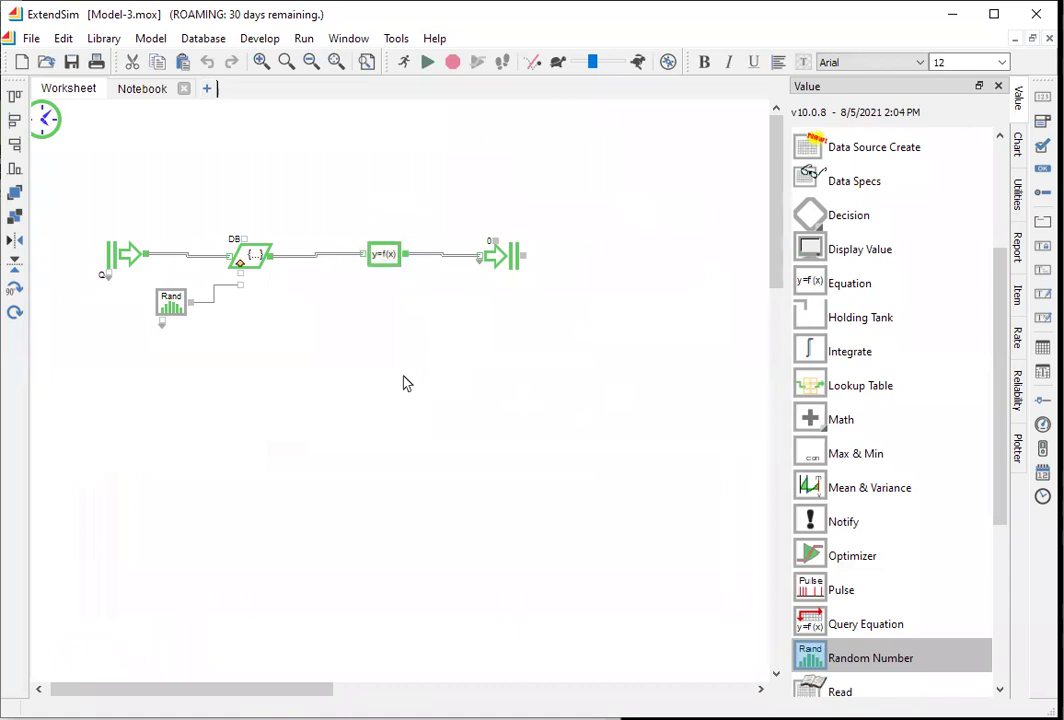
pyautogui.click(428, 63)
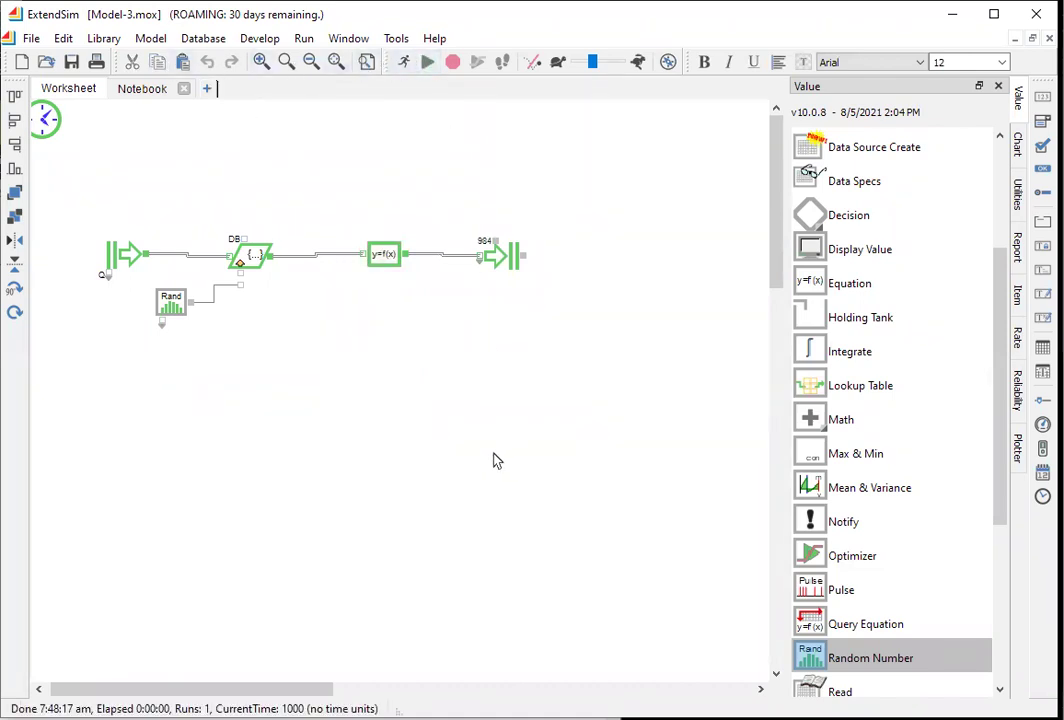